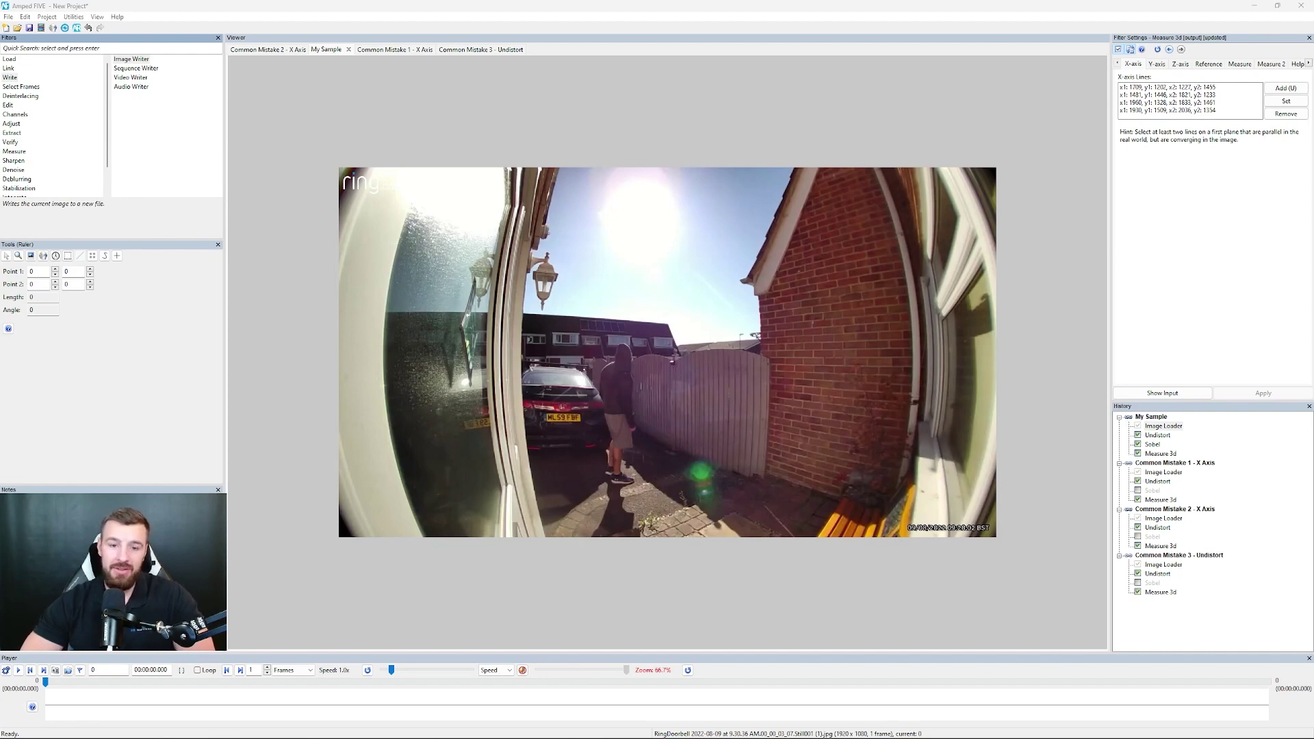
Show the Undistort and Sobel results of the My Sample chain, switching Sobel off and on to compare the edges.
click(1158, 437)
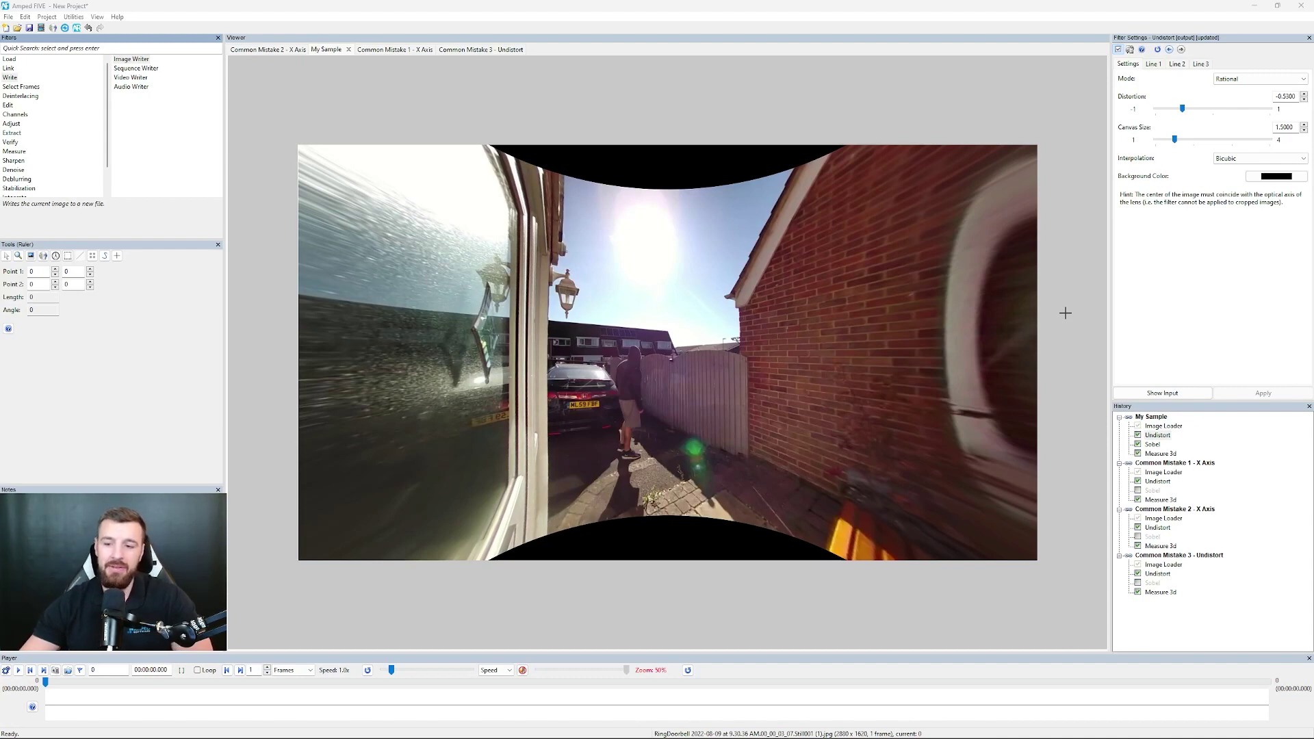
click(1154, 445)
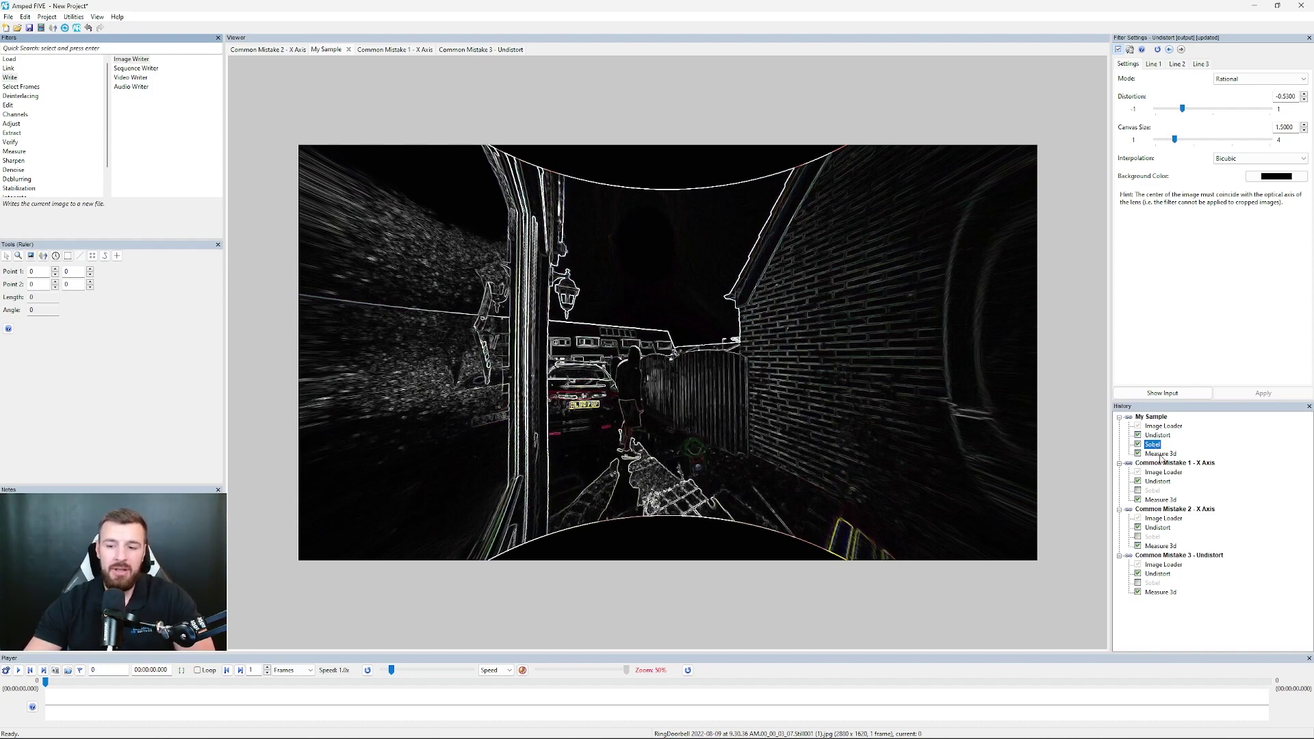
click(1138, 445)
click(1139, 445)
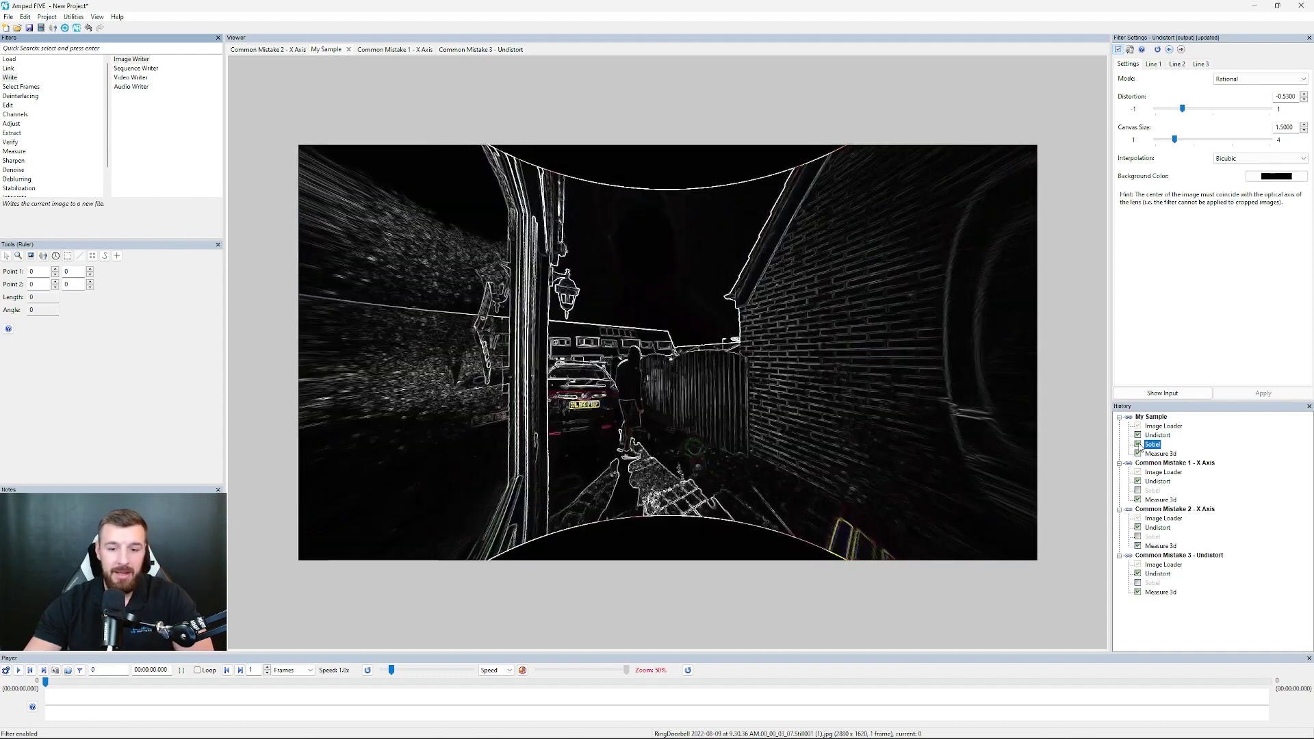
Display the Measure 3d result of My Sample and compare it with the Sobel filter disabled and enabled.
click(1163, 454)
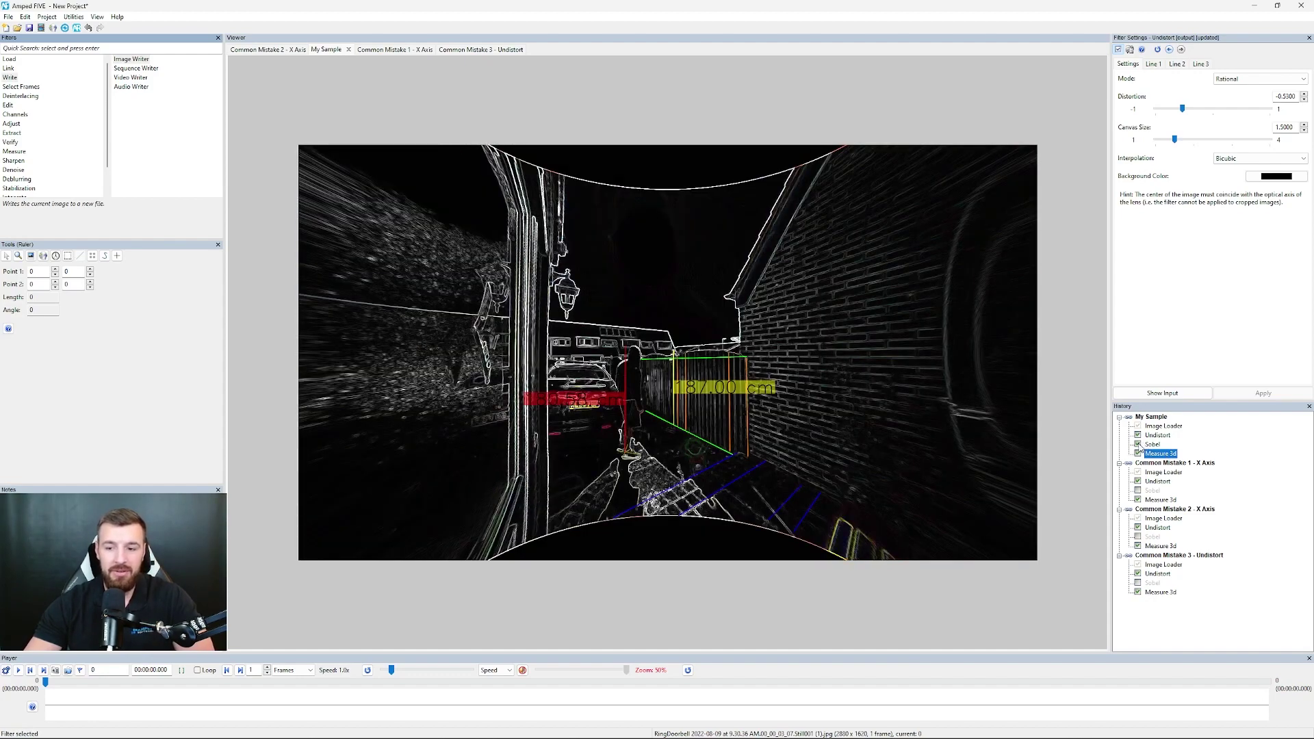
click(1139, 445)
click(1139, 445)
click(1138, 445)
click(1138, 445)
click(1139, 445)
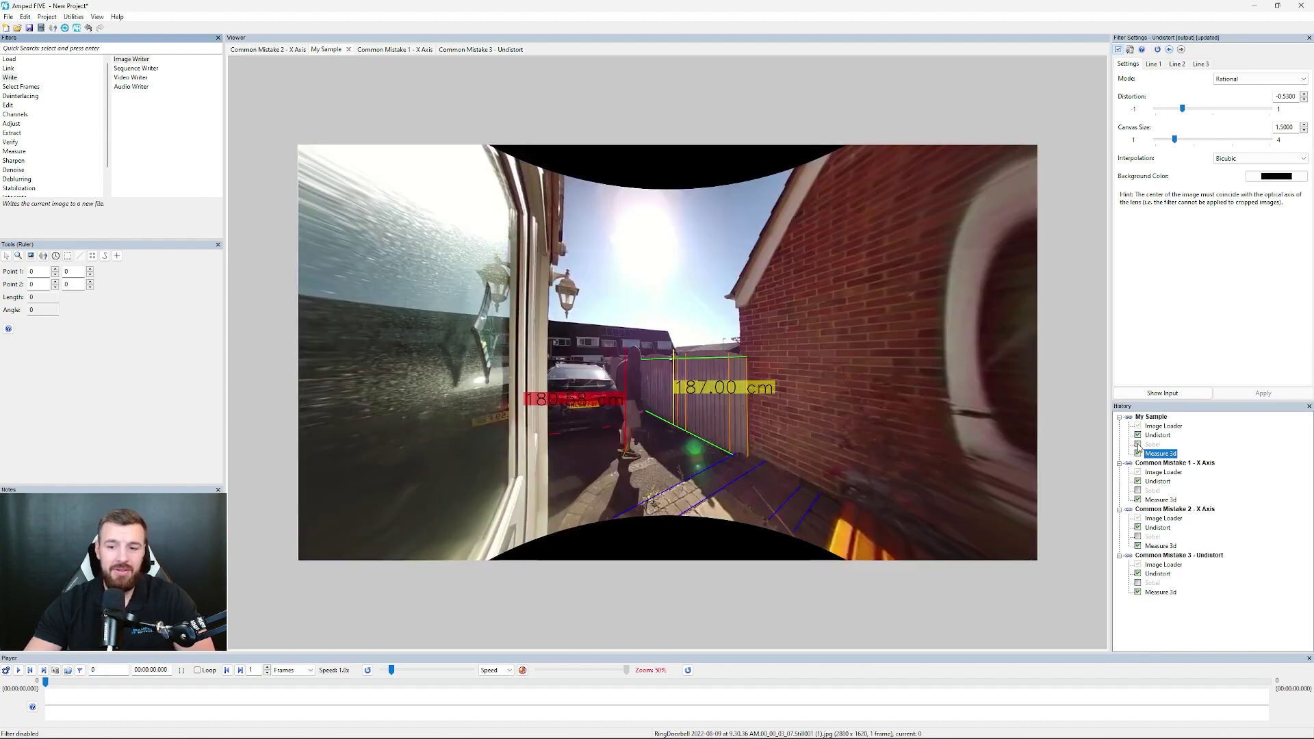
click(1138, 445)
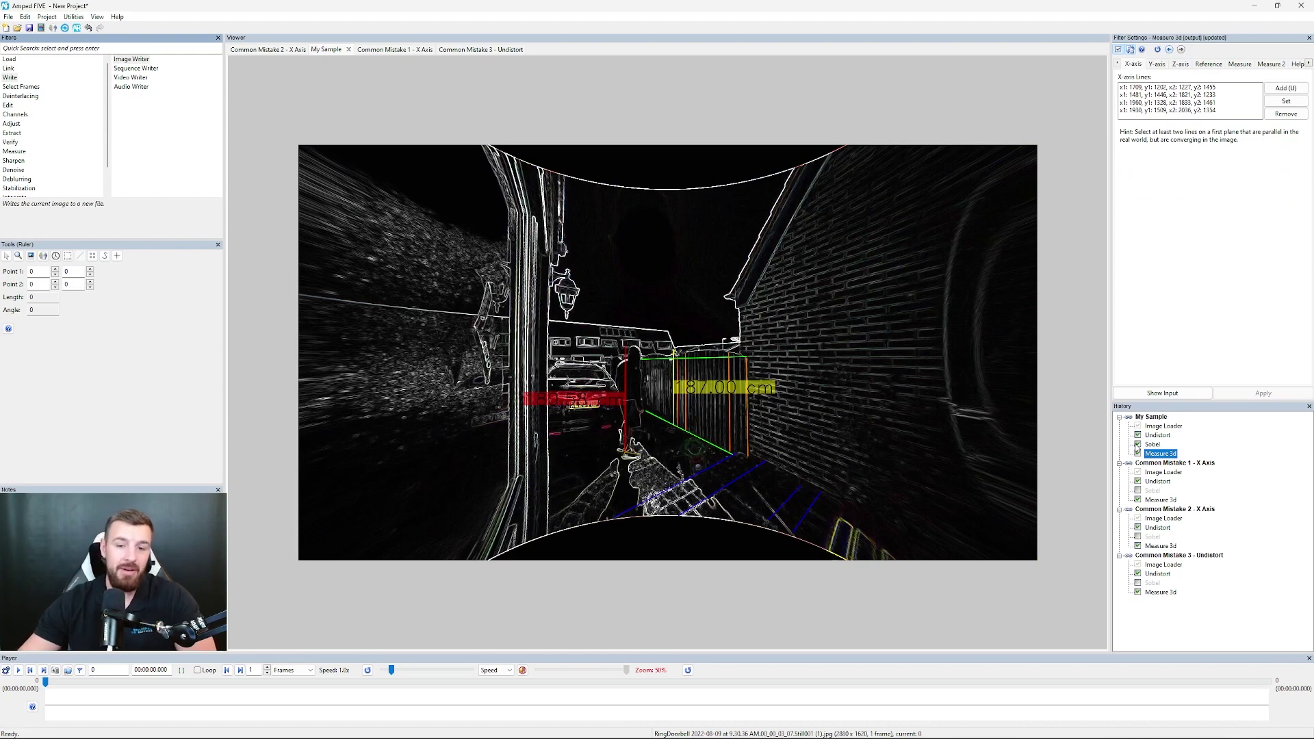
Disable the Sobel filter in My Sample while keeping the Measure 3d result displayed.
click(1081, 417)
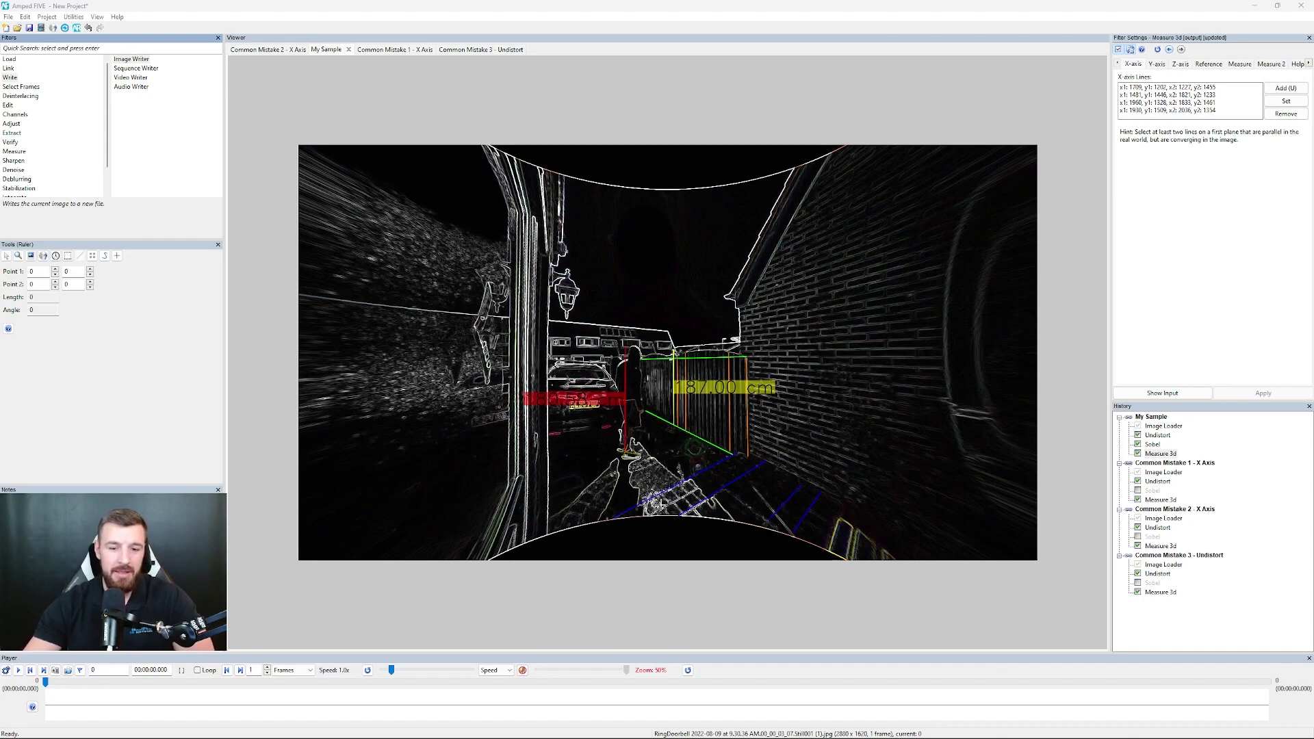
scroll(662, 506, up, 1)
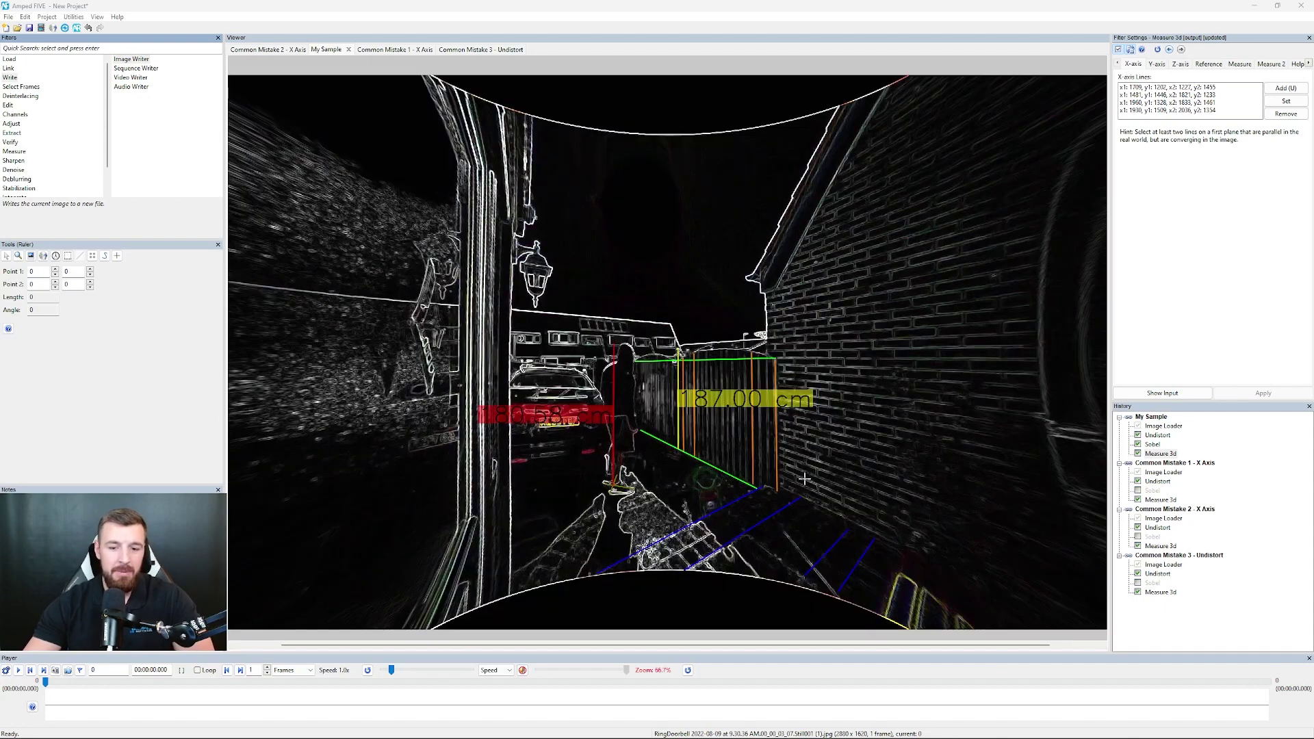
click(1139, 452)
click(1137, 445)
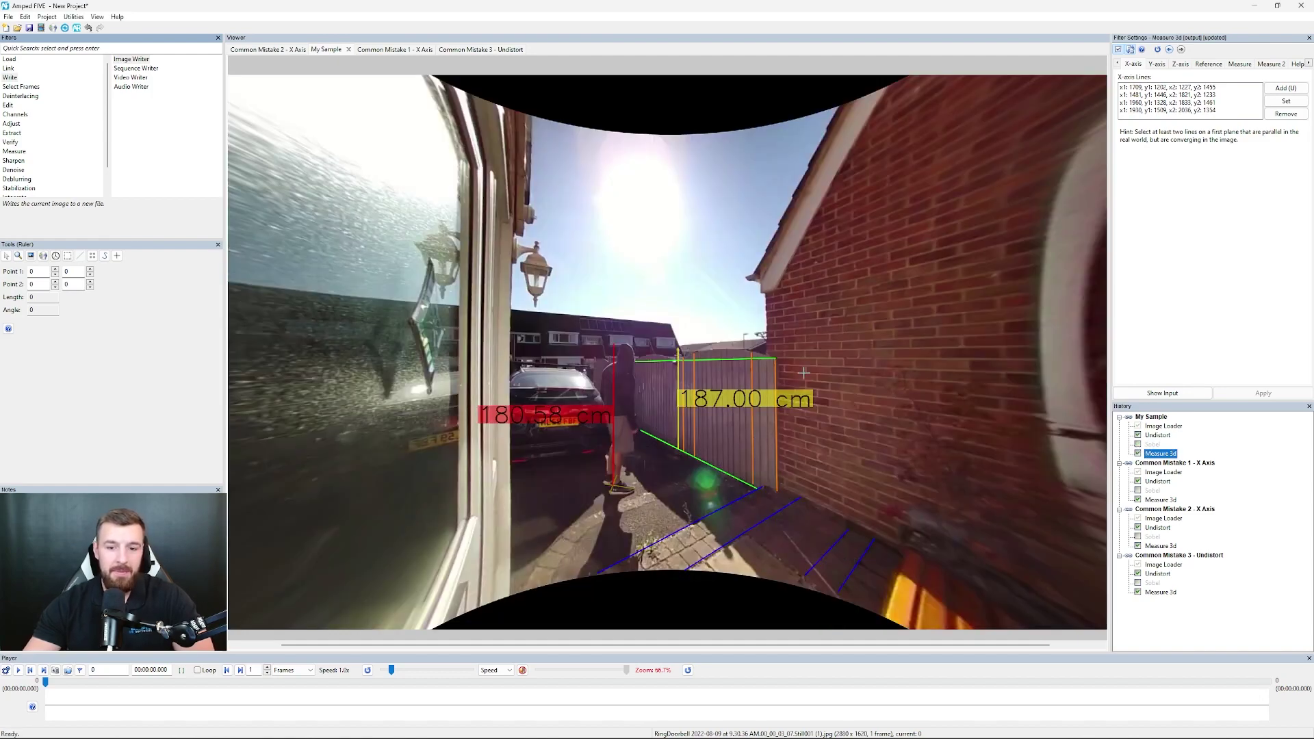
Examine My Sample's axis lines, the fence reference height and the person's height measurement up close.
scroll(732, 479, up, 1)
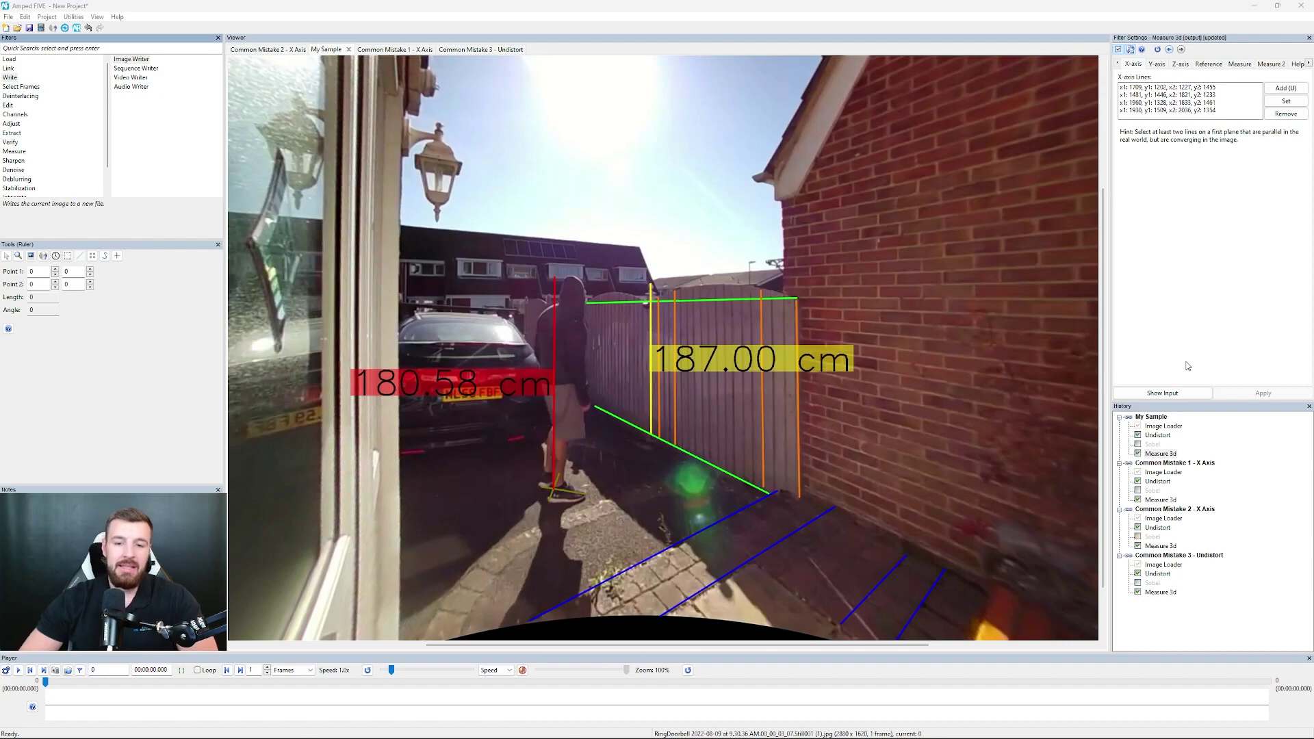
scroll(923, 388, up, 2)
scroll(842, 376, down, 2)
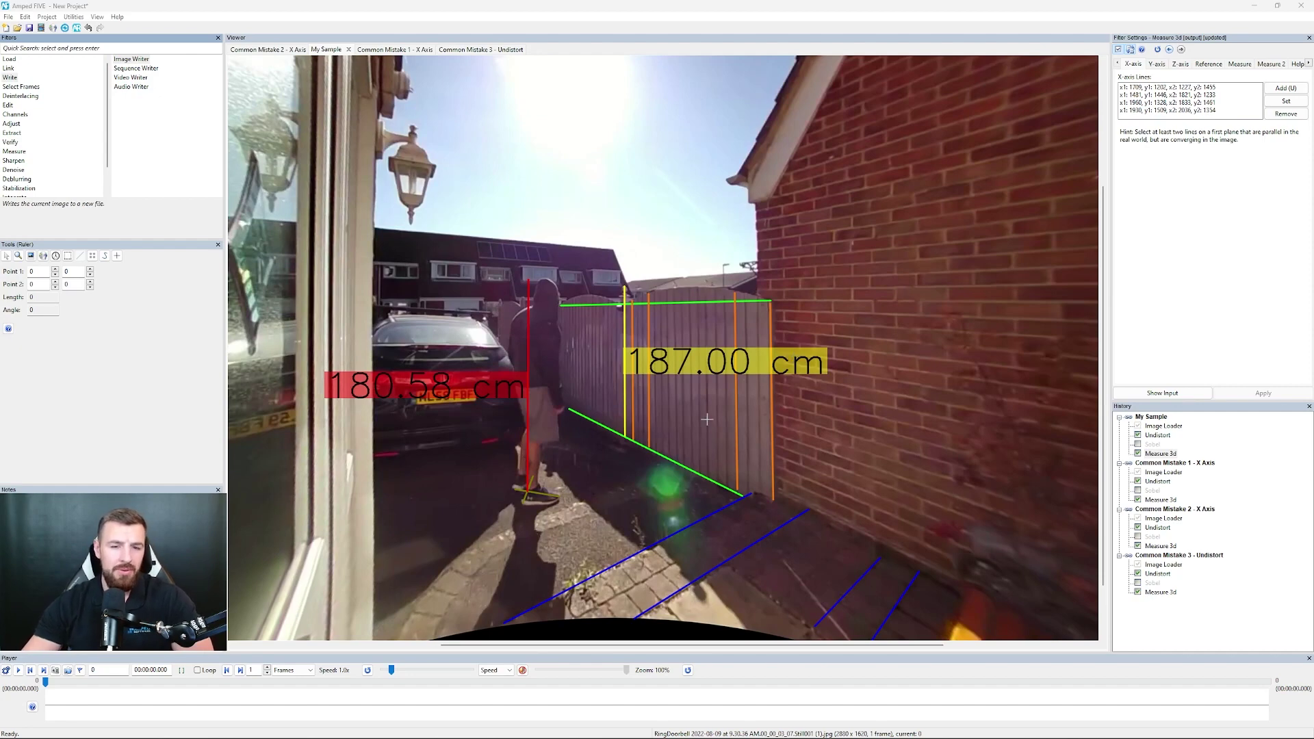
scroll(681, 449, up, 1)
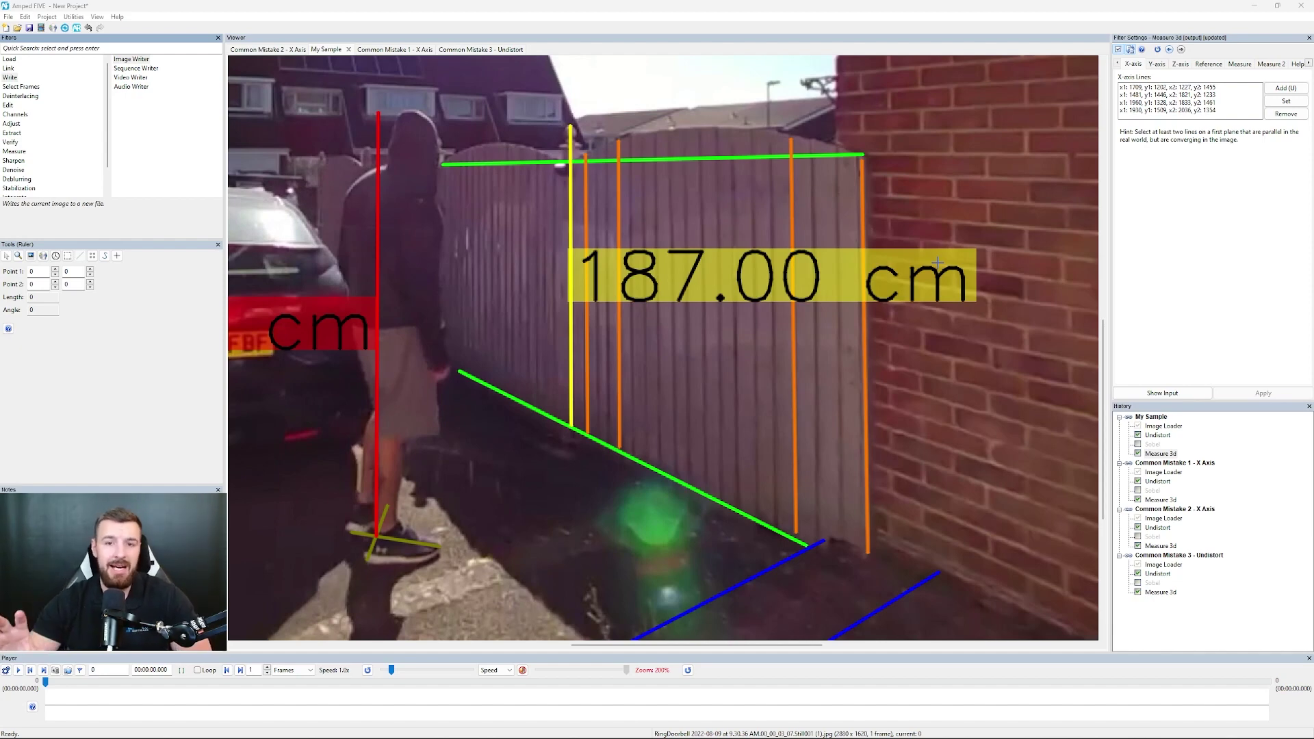
scroll(937, 262, down, 1)
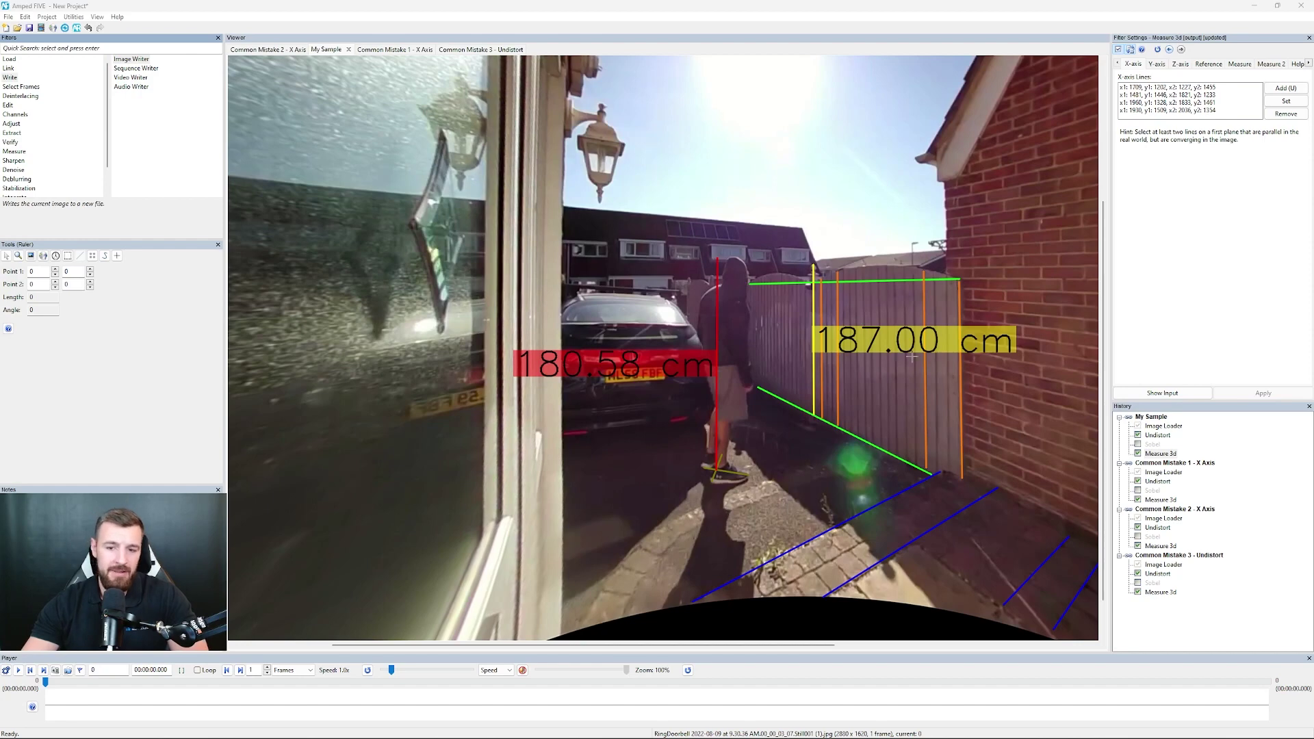
Compare the Measure 3d results of Common Mistake 1 - X Axis and Common Mistake 2 - X Axis, including the ground lines.
click(1172, 500)
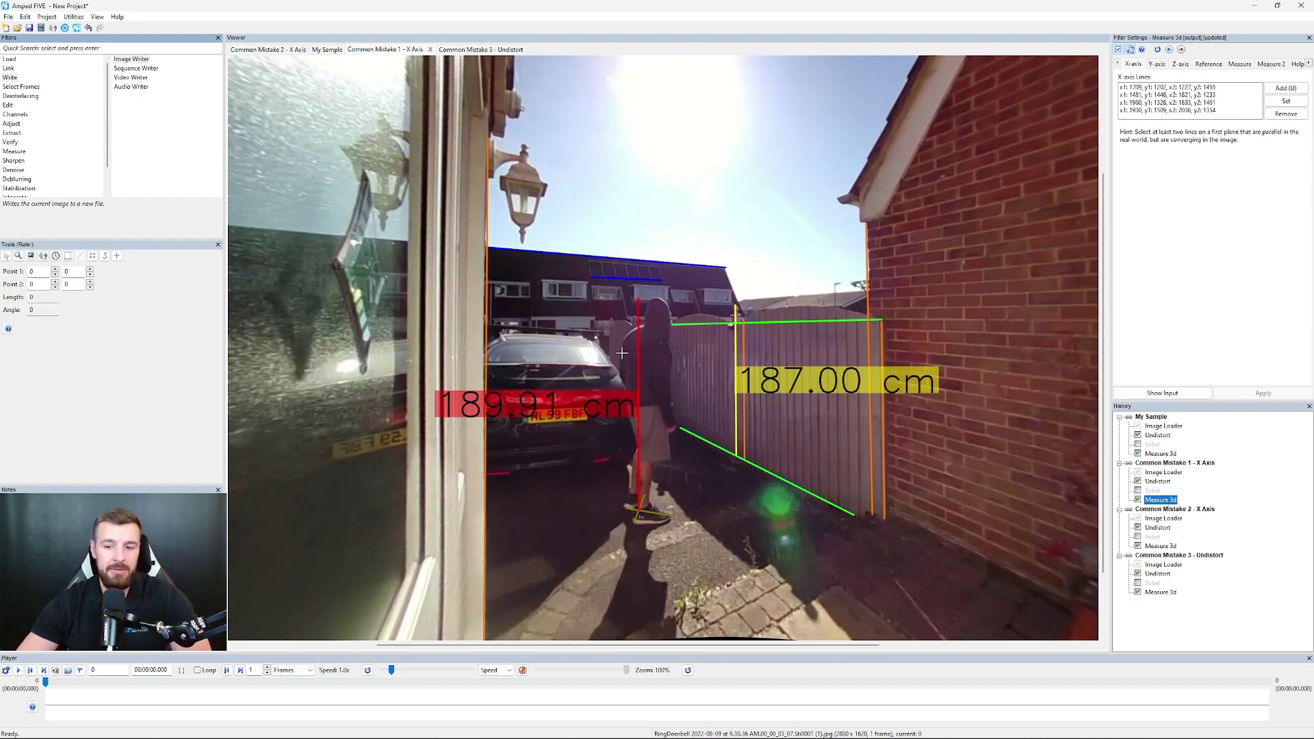
click(1161, 546)
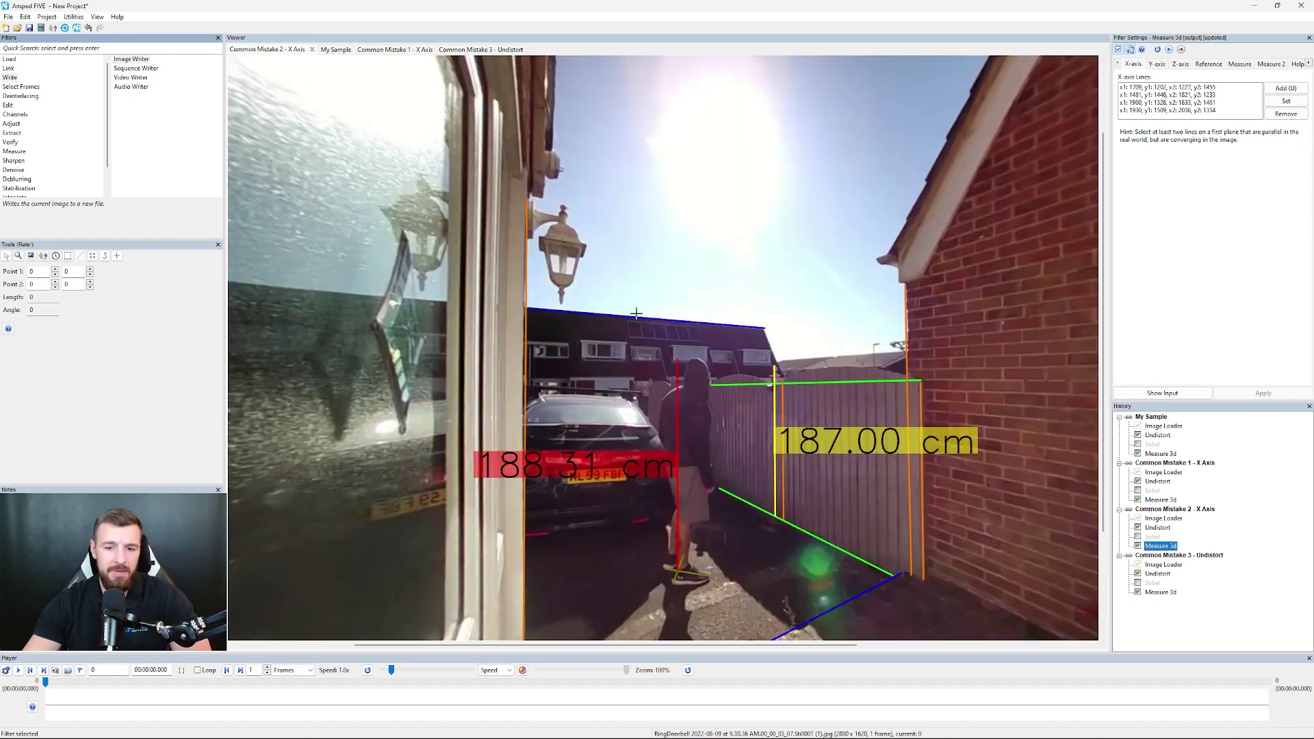
scroll(616, 315, up, 1)
drag(1103, 420, 1103, 494)
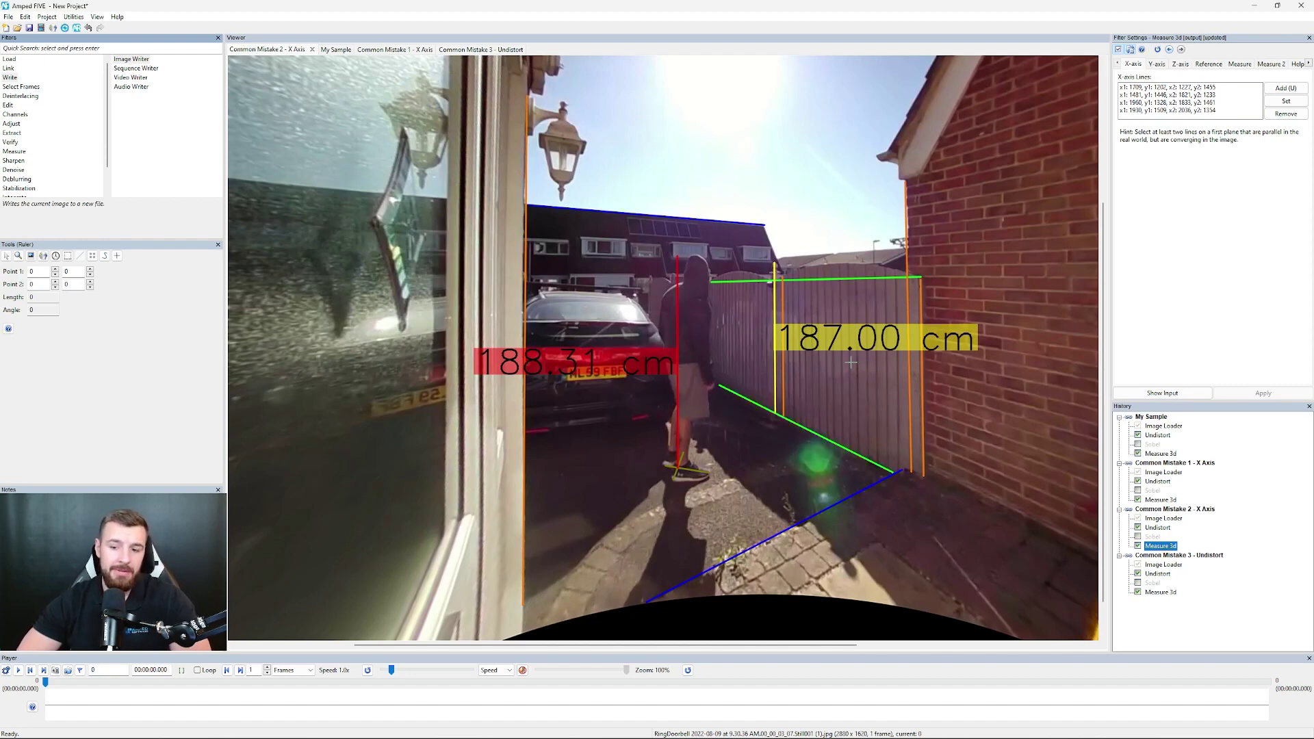
Show the Undistort result of the Common Mistake 3 - Undistort chain.
key(Down)
key(Down)
key(Down)
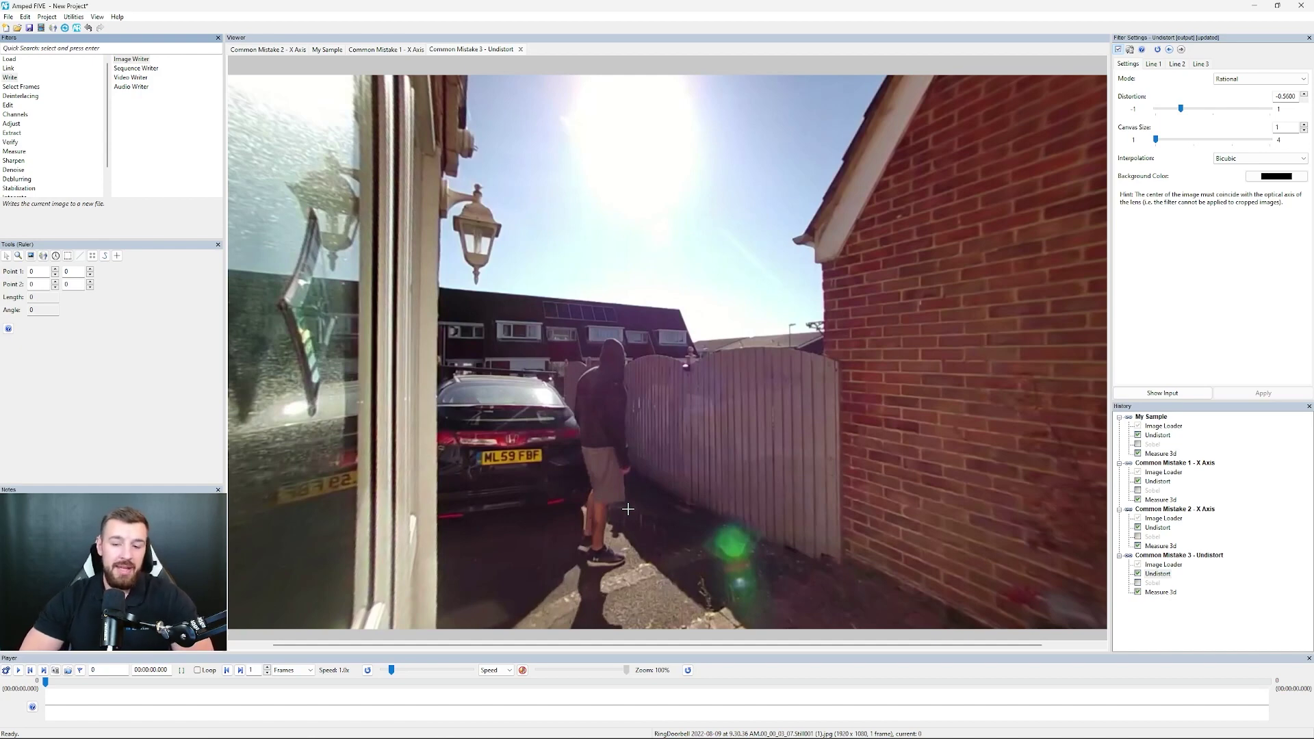
Return to My Sample's Measure 3d result, and check its Sobel output with the filter enabled and disabled.
click(1193, 454)
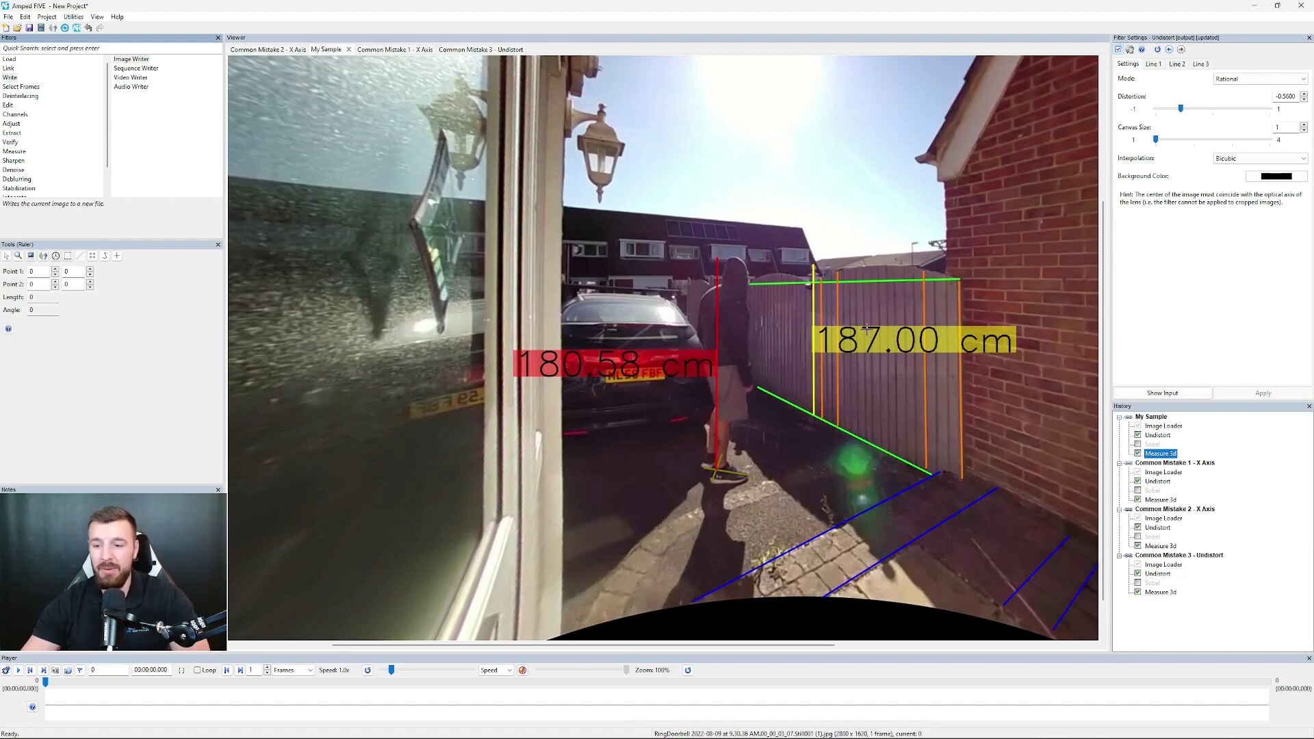
click(1153, 445)
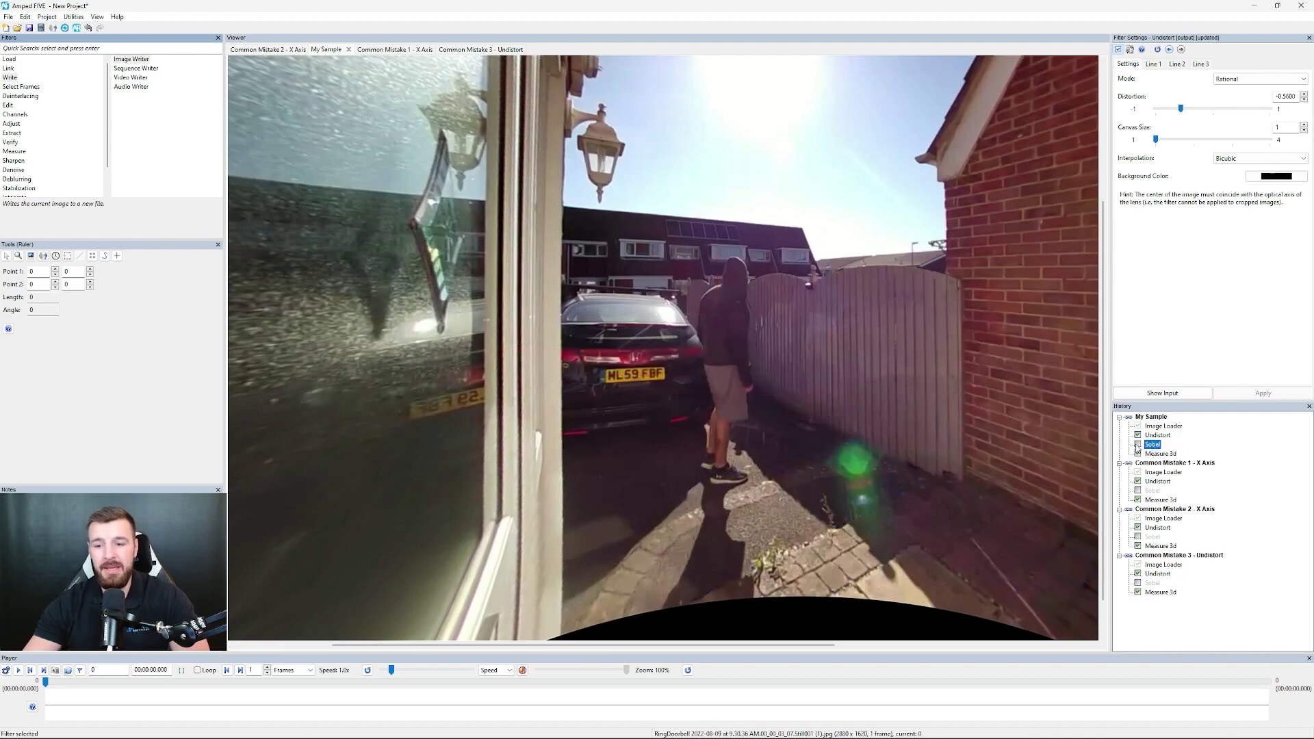
click(1139, 445)
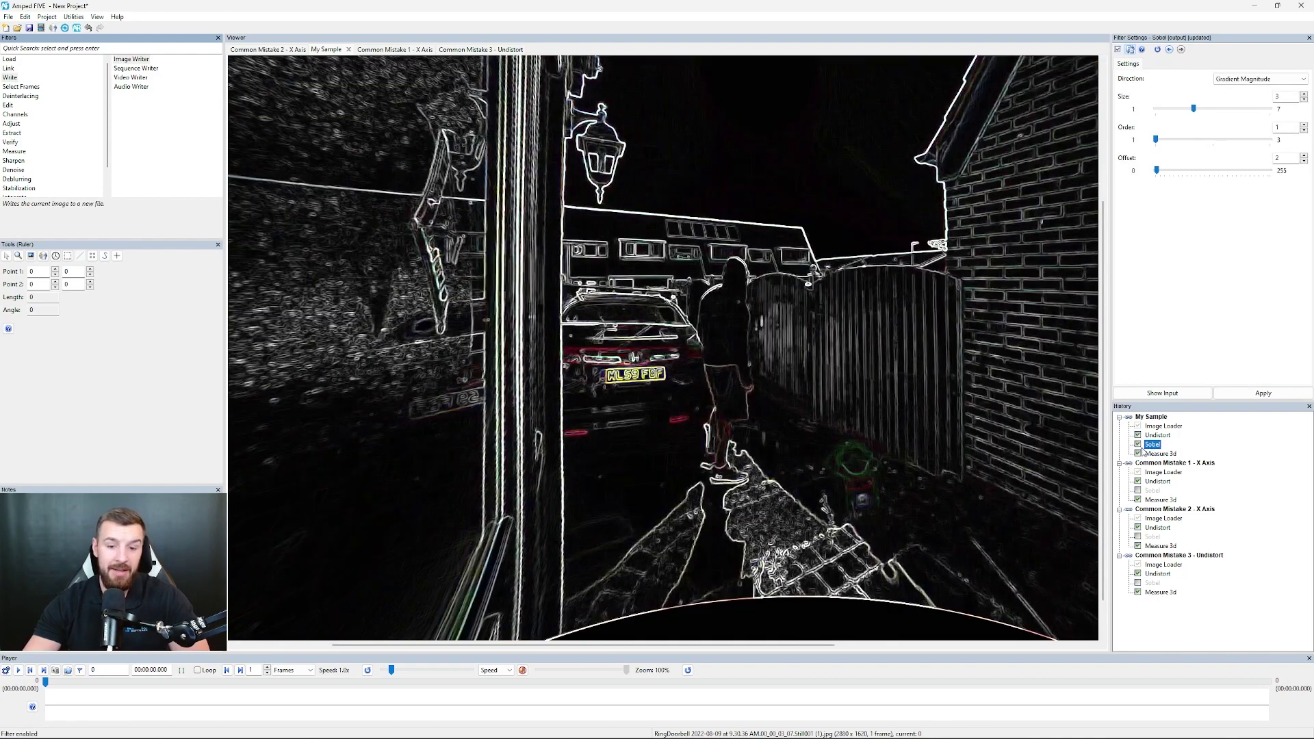
click(1138, 444)
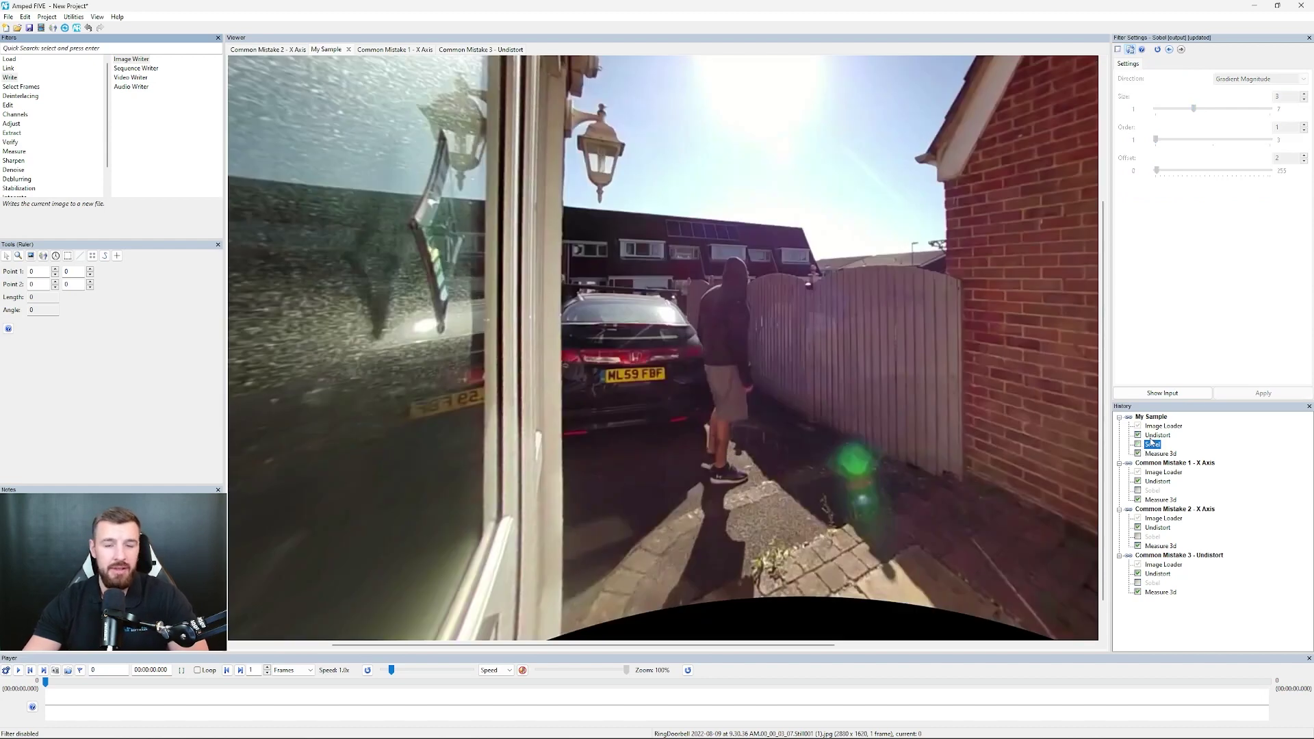